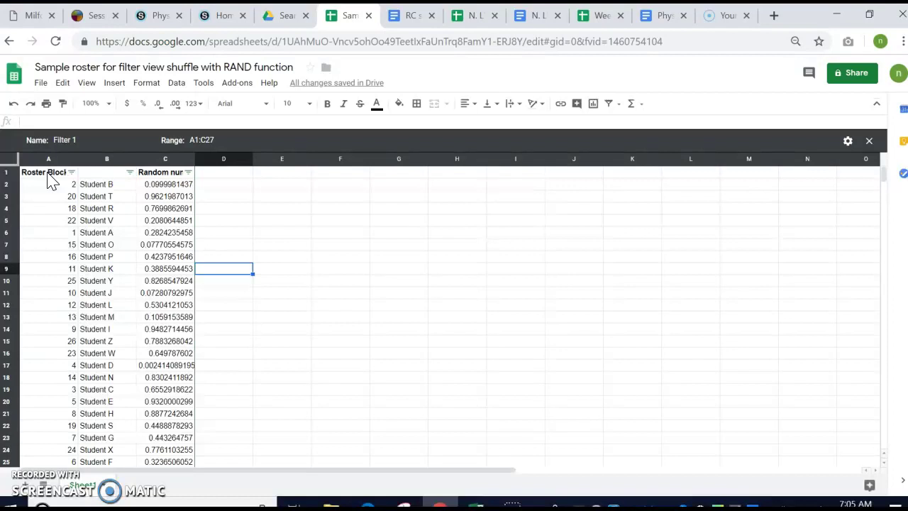
click(48, 173)
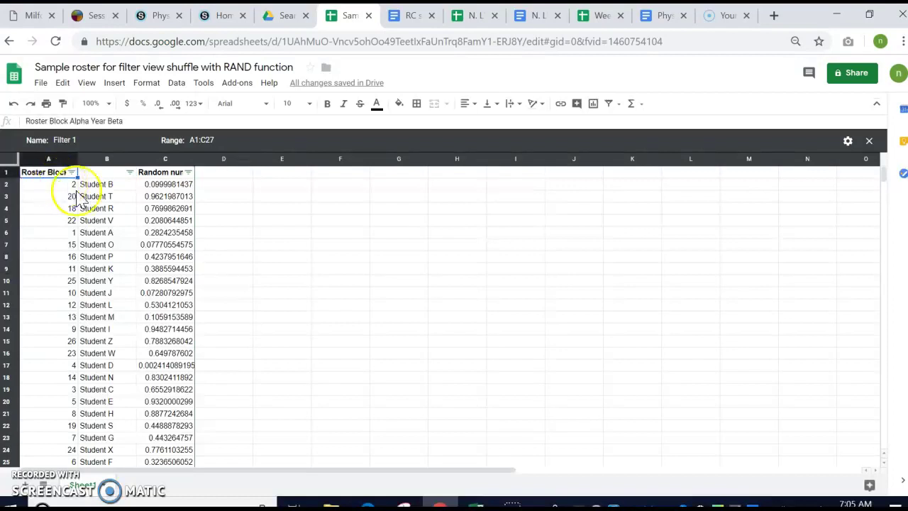
shift+click(183, 462)
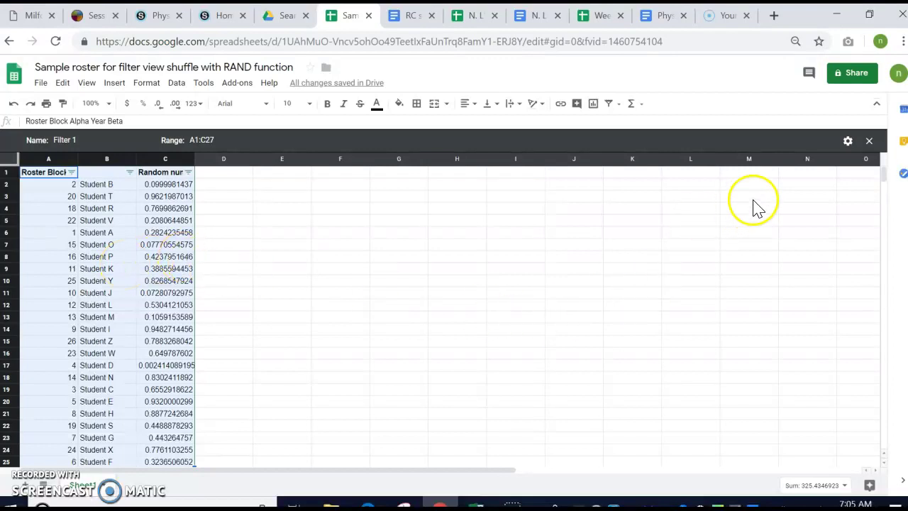
click(424, 329)
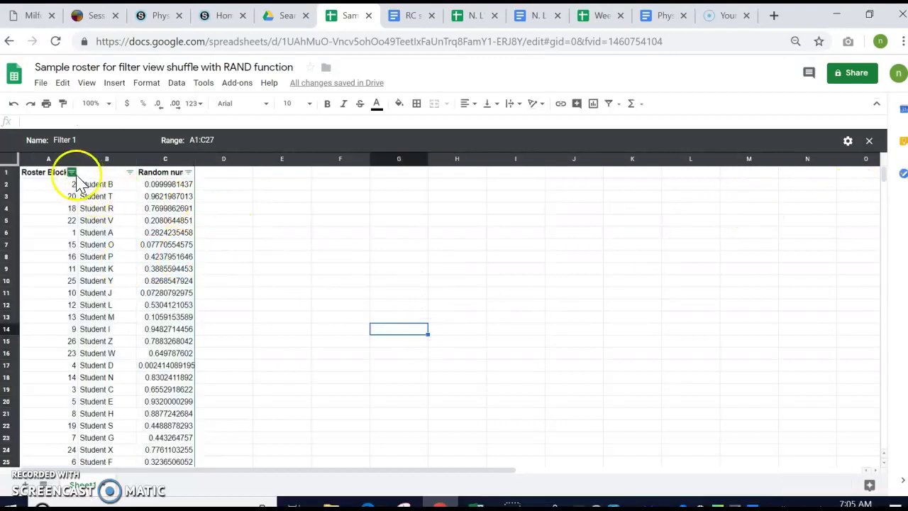
click(49, 175)
drag(883, 174, 892, 248)
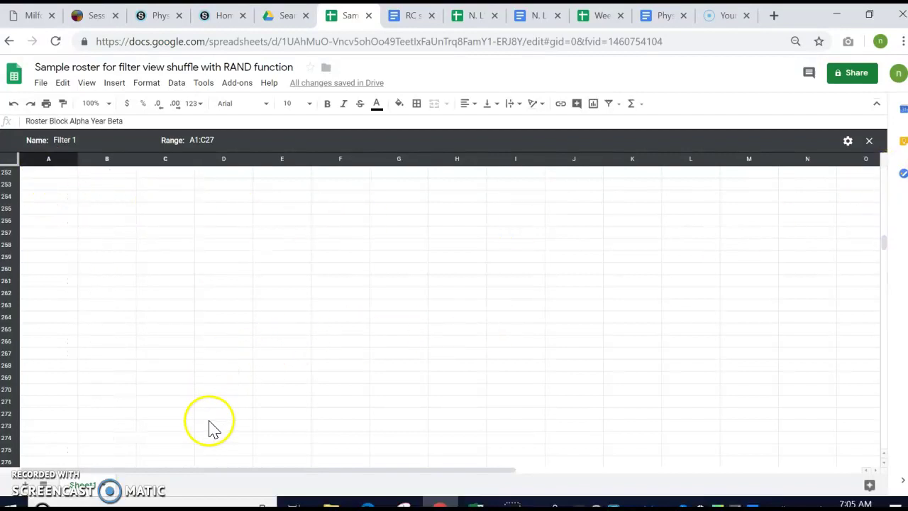
shift+click(240, 444)
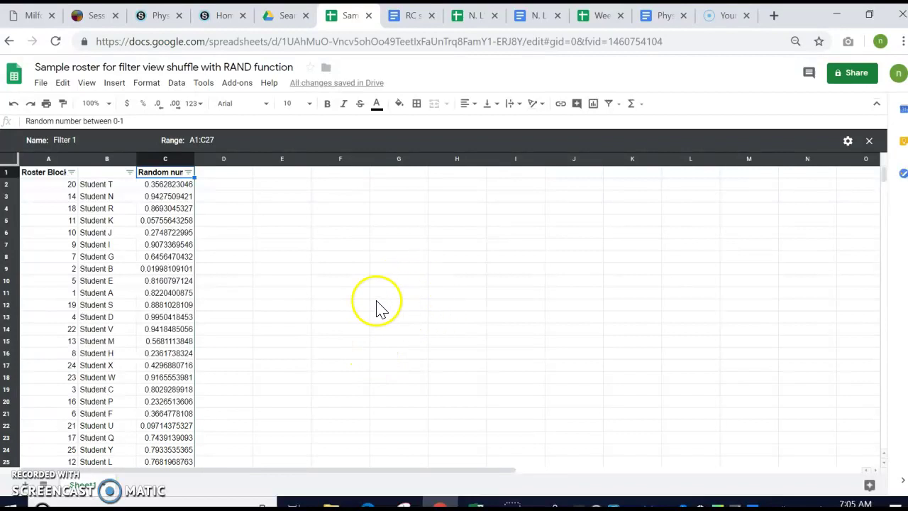
click(233, 196)
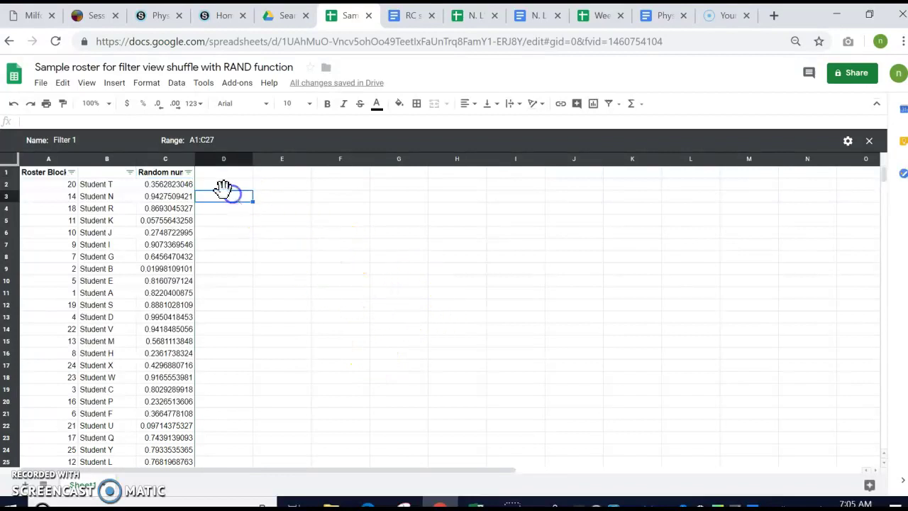
Clear the existing random numbers from C2:C27.
drag(170, 186, 177, 407)
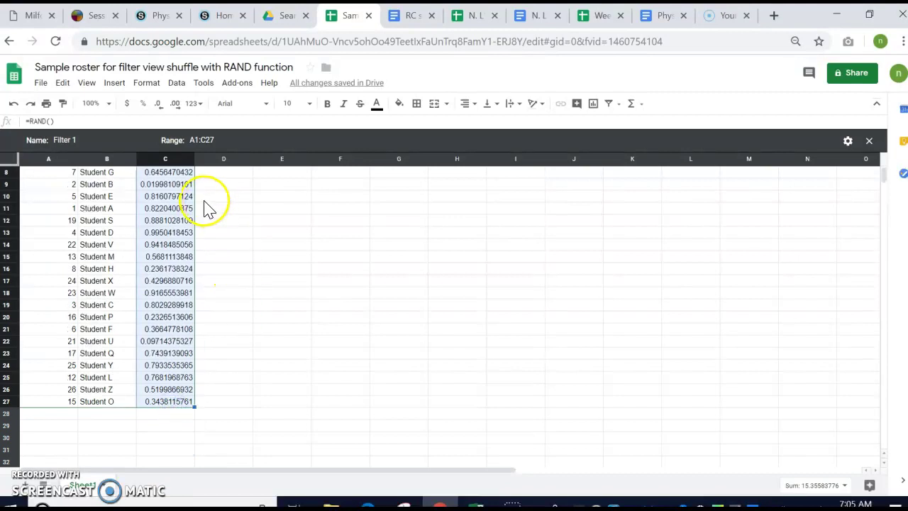
key(Delete)
scroll(213, 242, up, 2)
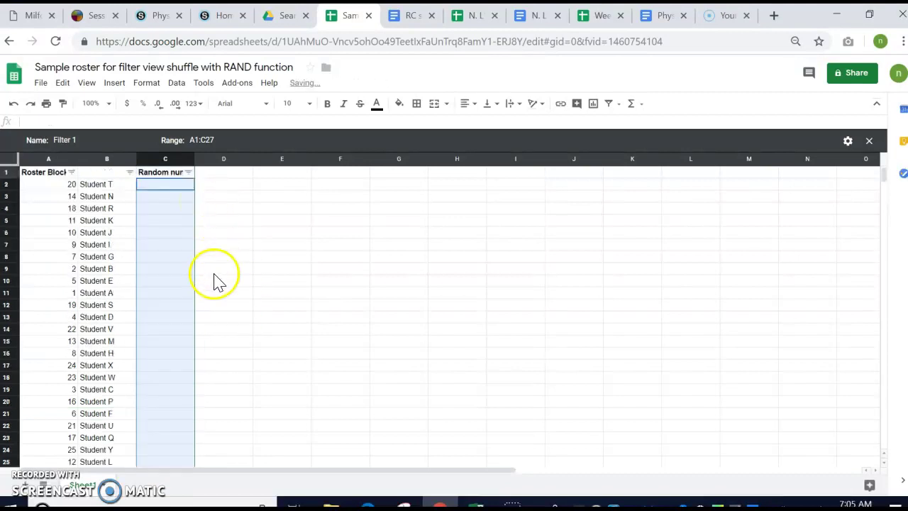
Enter the formula =RAND() in cell C2 to generate a random number for the first student.
click(170, 185)
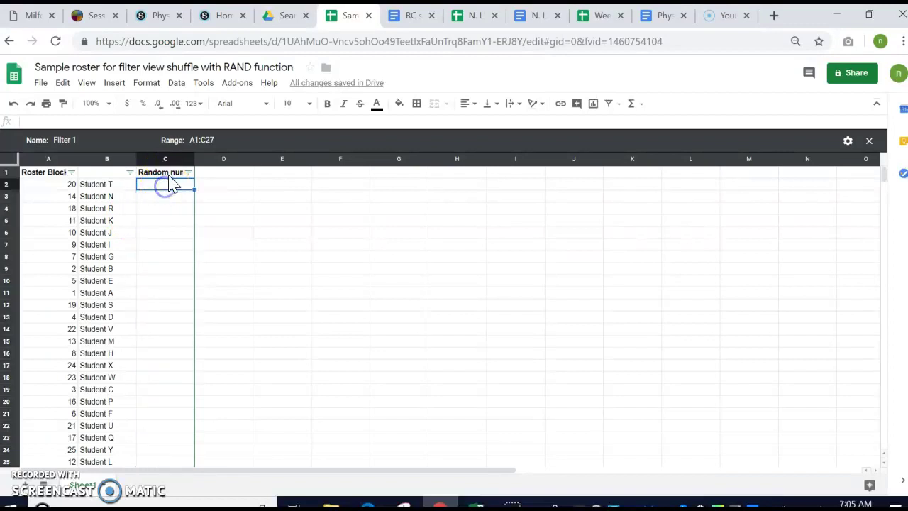
text(=)
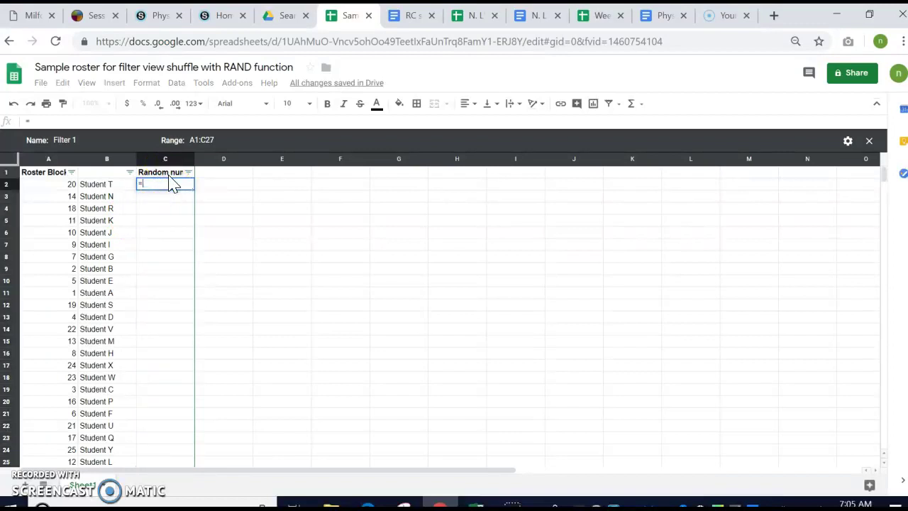
text(RAND)
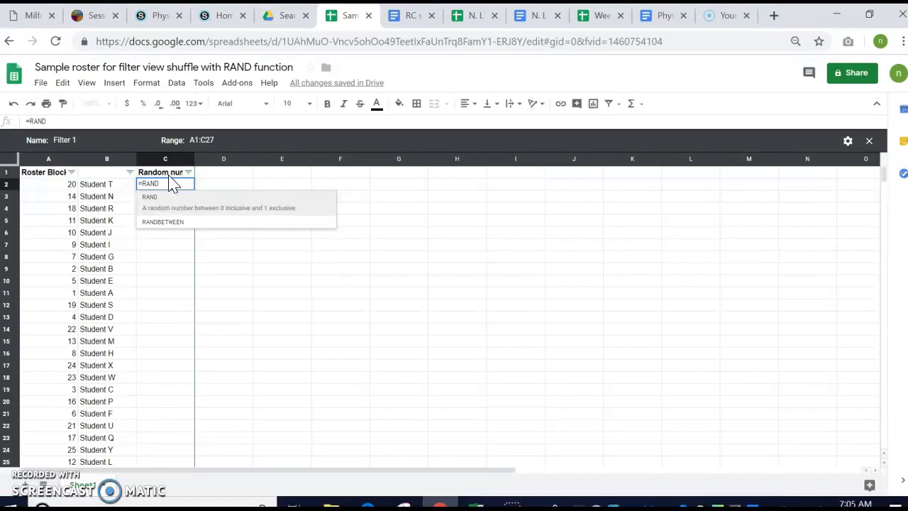
text(())
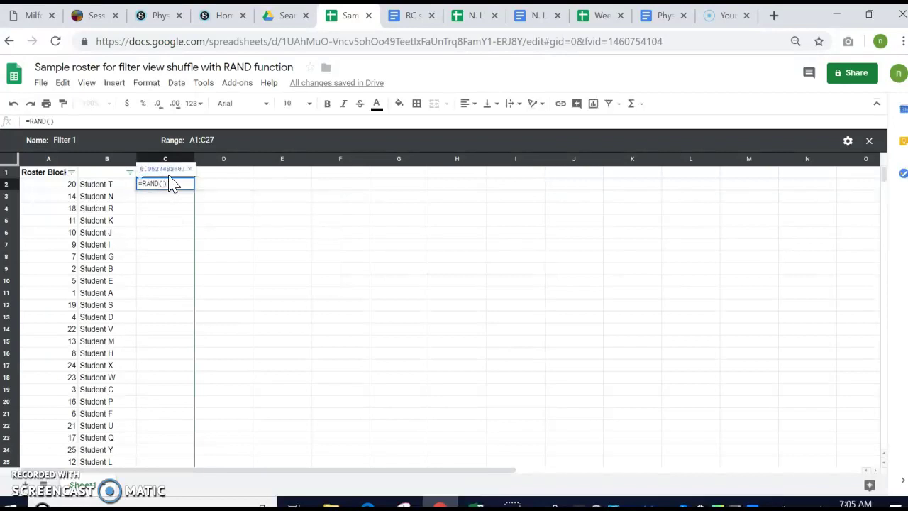
key(Return)
Copy the =RAND() formula from C2 down to C27 so every student row has a random number.
click(162, 183)
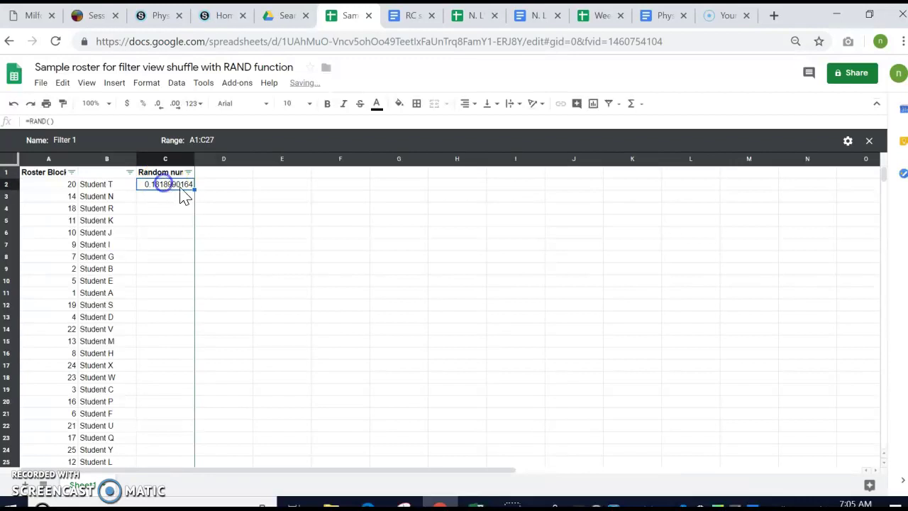
drag(192, 266, 172, 403)
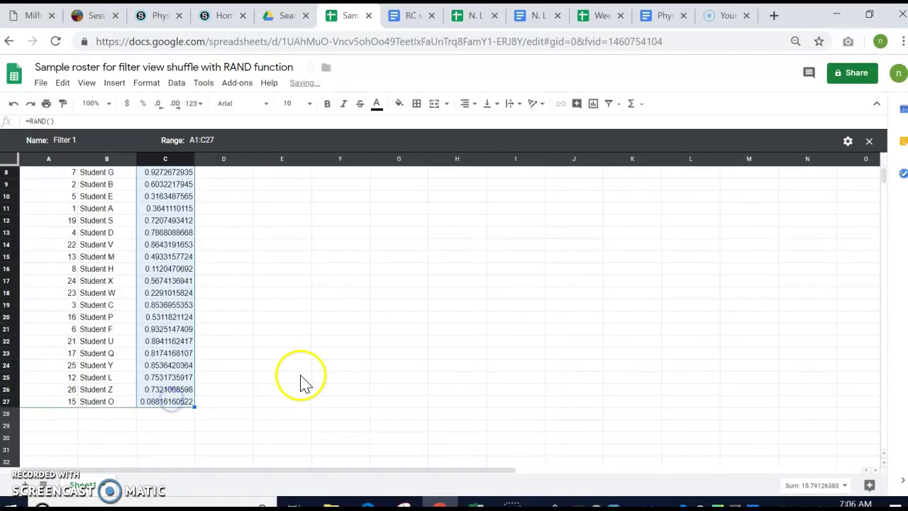
scroll(284, 358, up, 3)
click(155, 235)
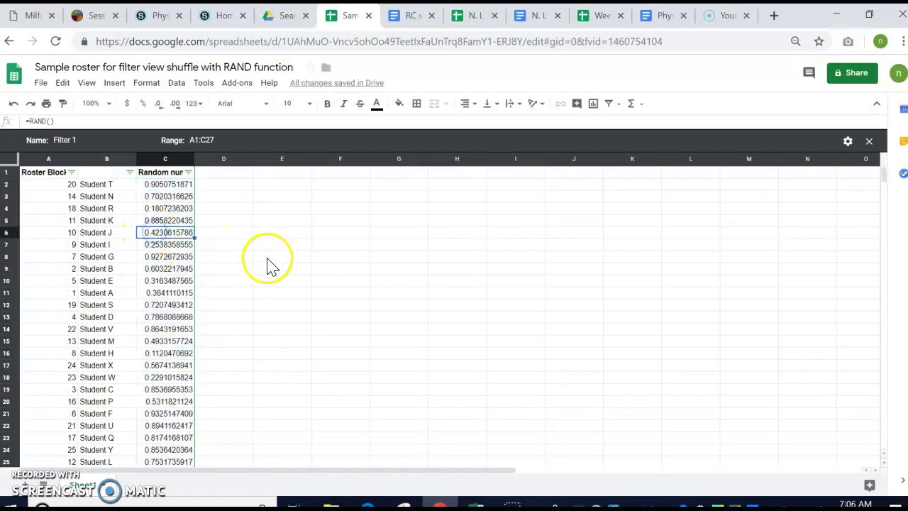
scroll(178, 426, down, 1)
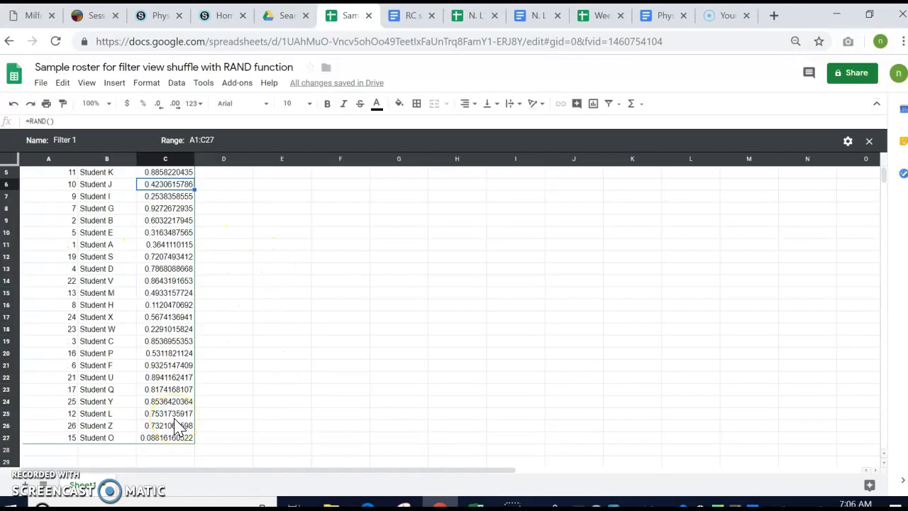
scroll(176, 428, up, 1)
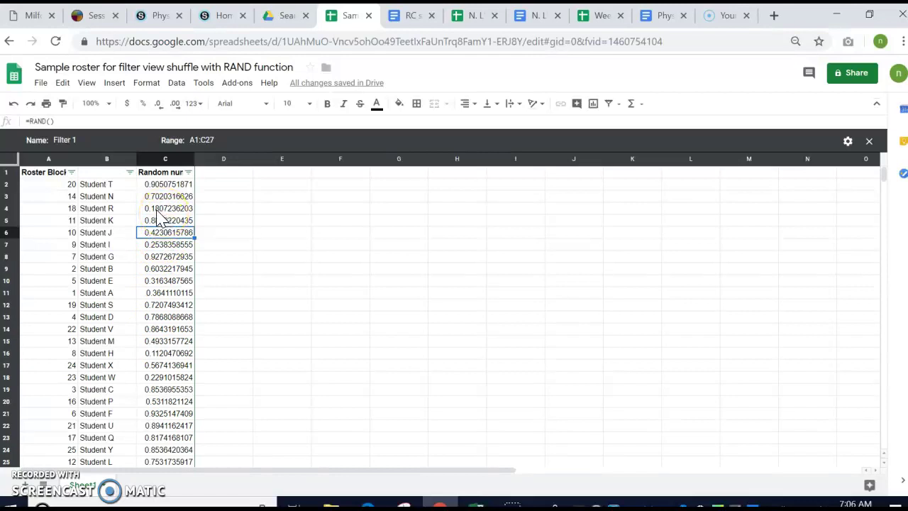
Delete the existing filter view Filter 1.
click(613, 106)
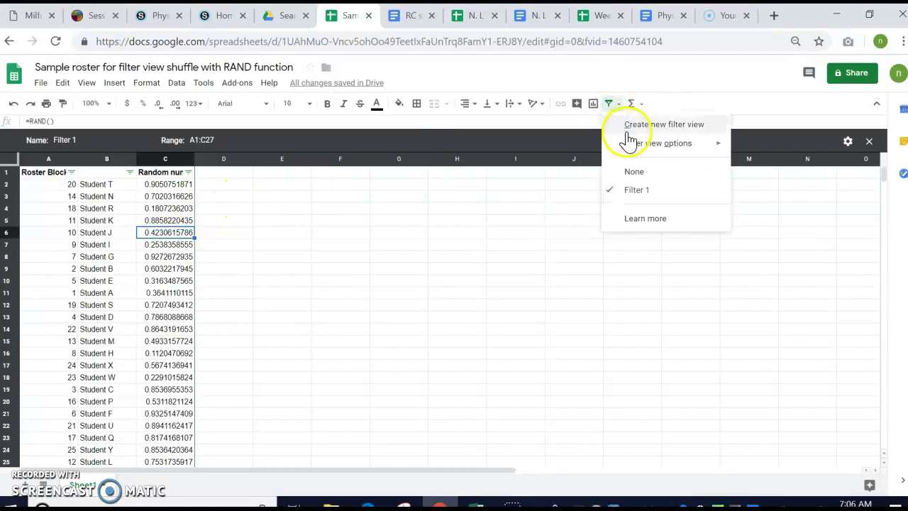
mouse_move(631, 142)
click(793, 212)
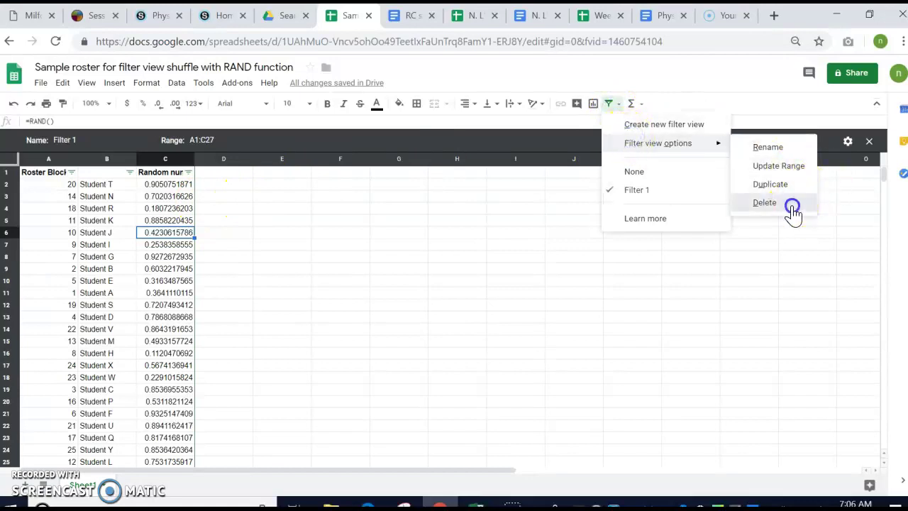
click(374, 268)
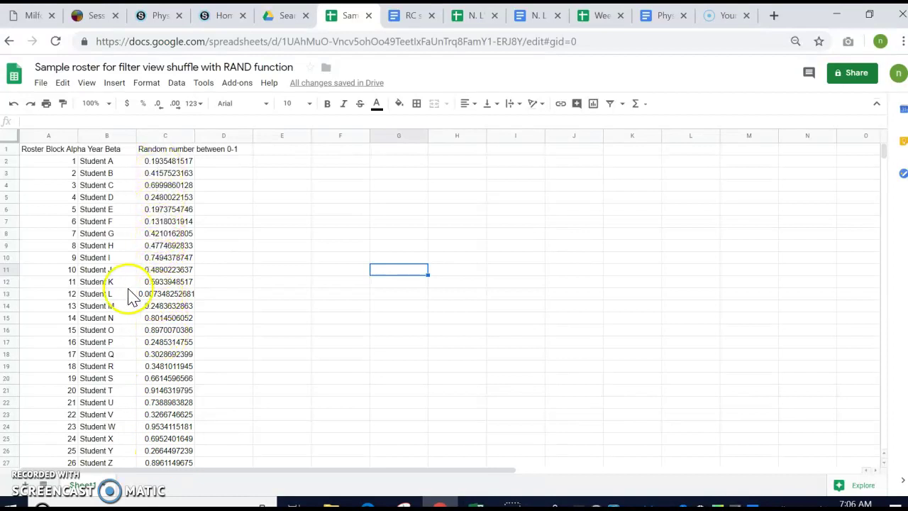
Create a new filter view on the whole roster, range A1:C27 including the header row.
click(60, 150)
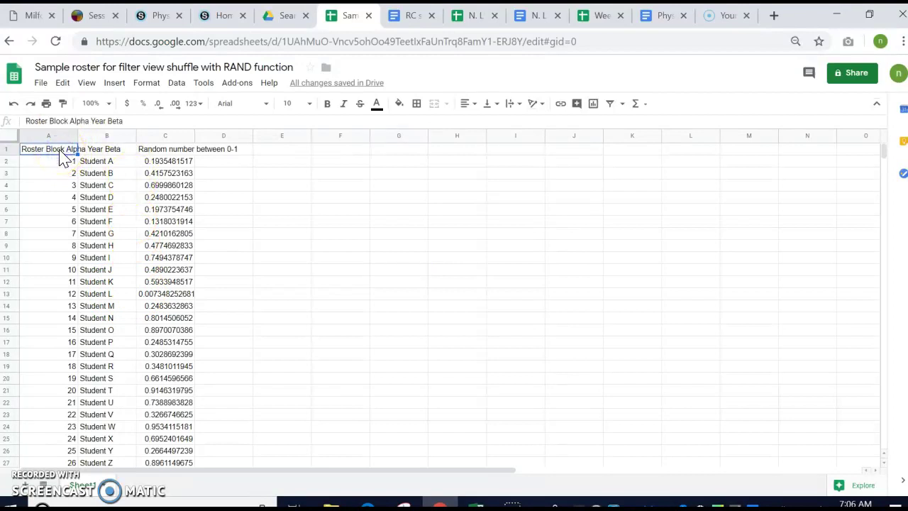
shift+click(162, 465)
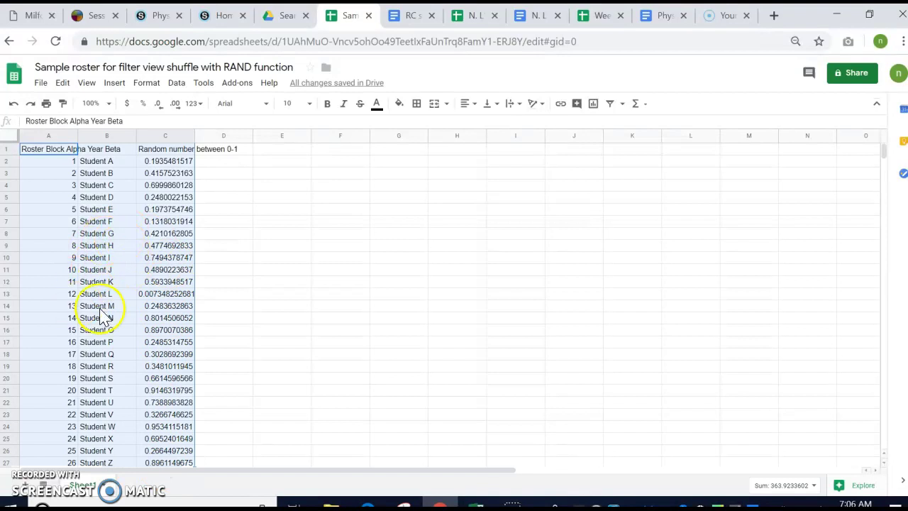
click(622, 107)
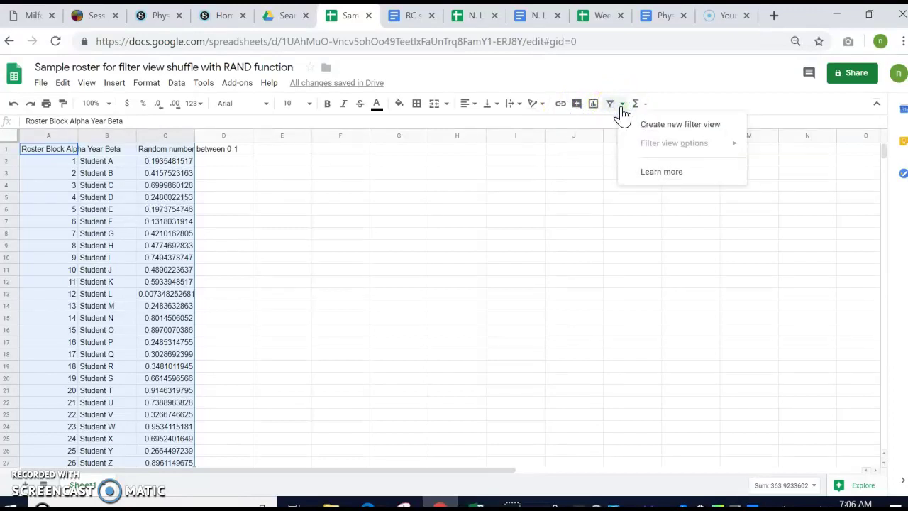
click(661, 123)
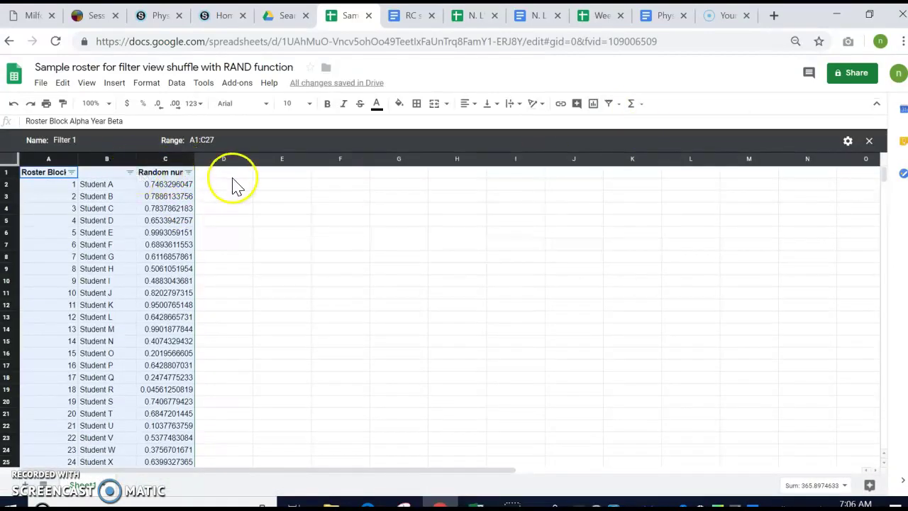
Shuffle the roster by sorting the random number column A → Z in the filter view.
click(189, 172)
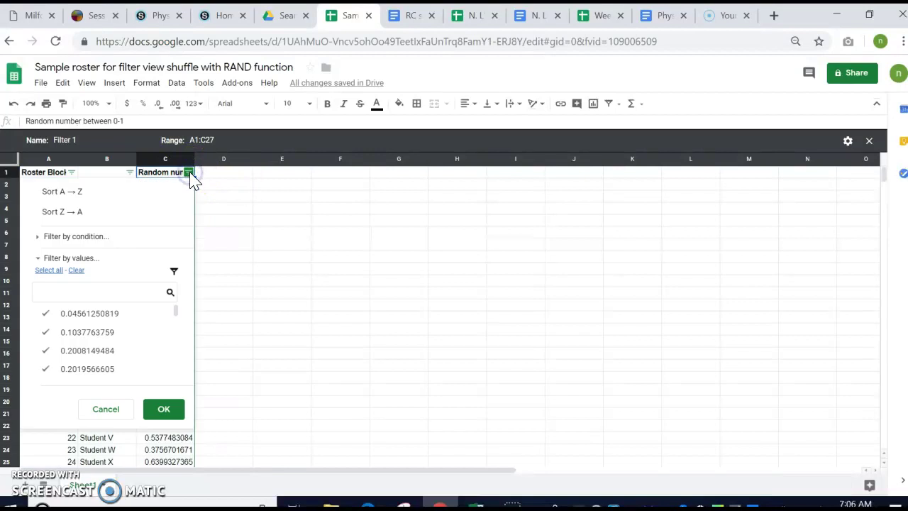
click(140, 192)
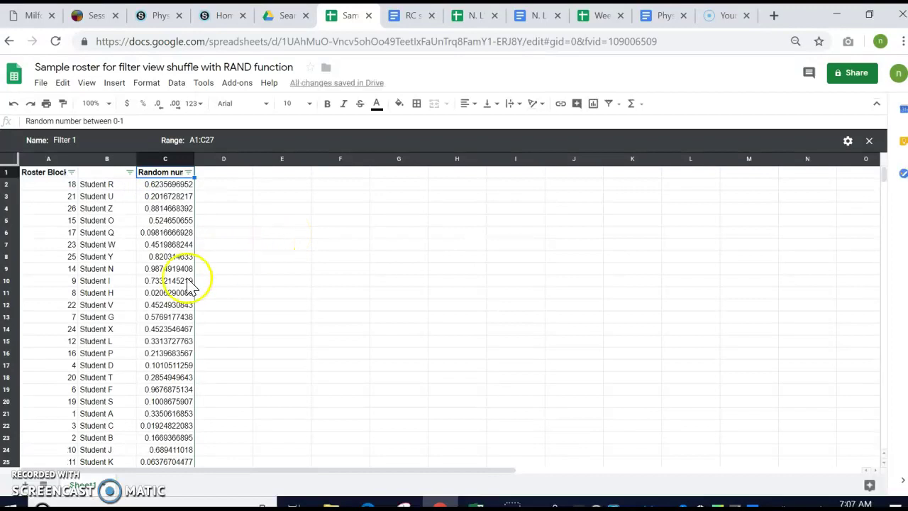
scroll(220, 316, down, 2)
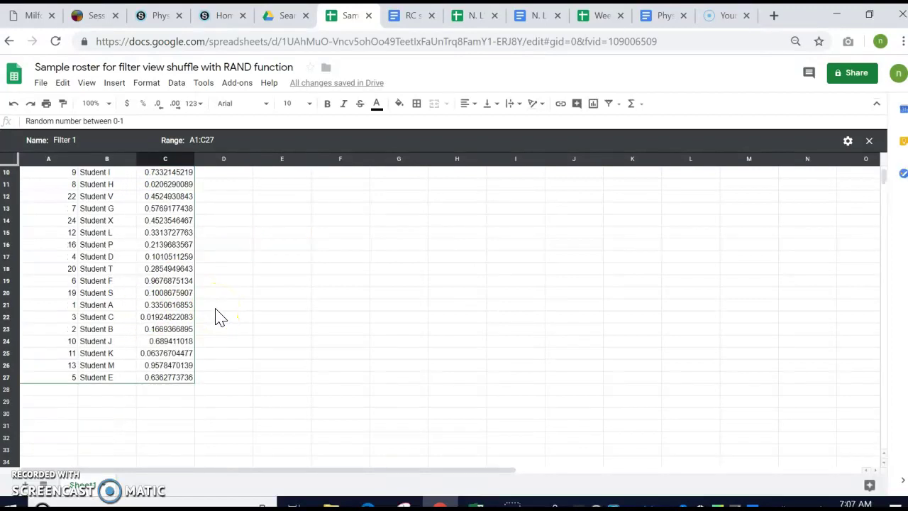
scroll(219, 321, up, 2)
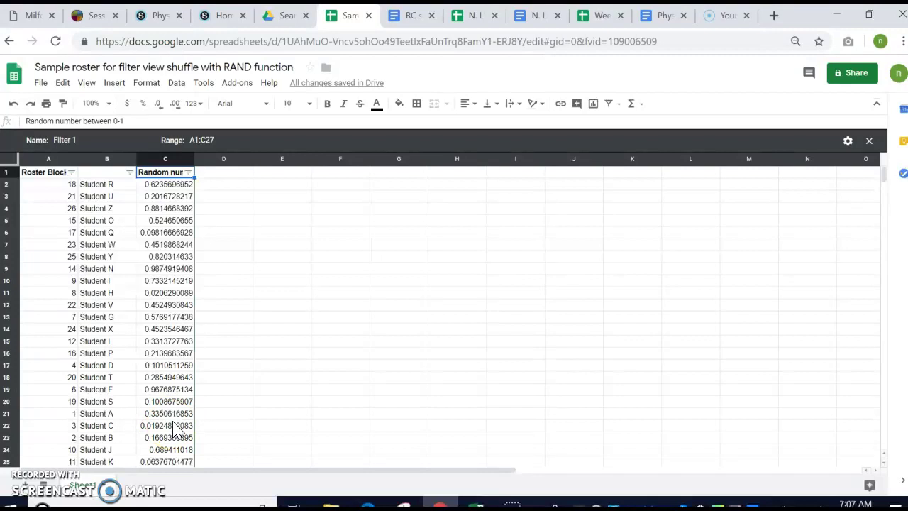
Reshuffle the students by applying the A → Z sort to the random number column again.
click(188, 172)
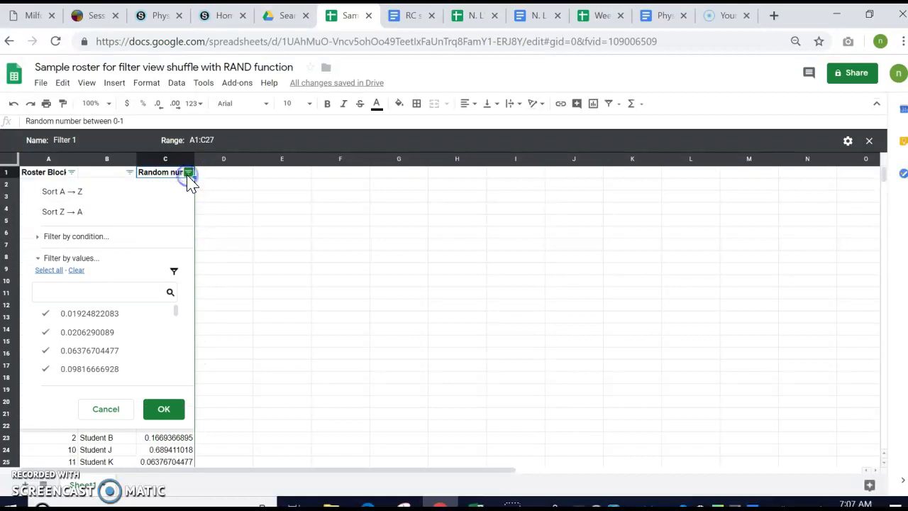
click(174, 192)
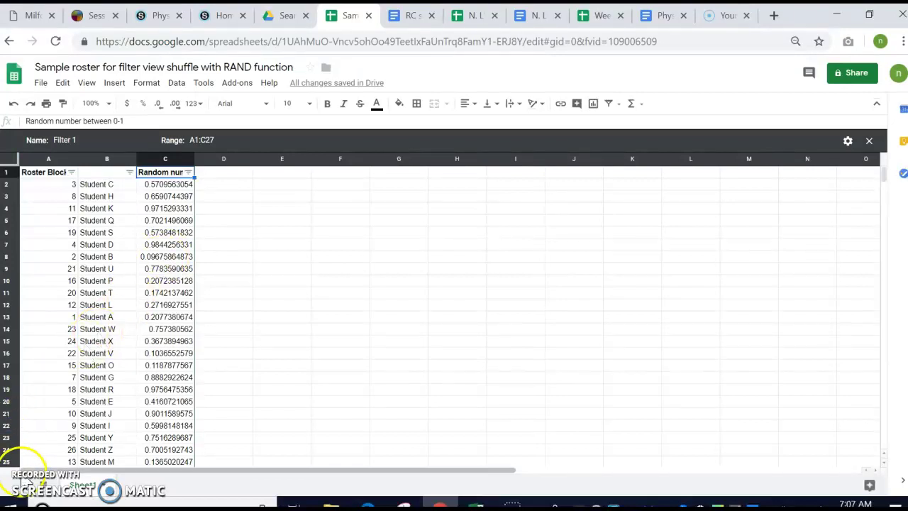
click(299, 267)
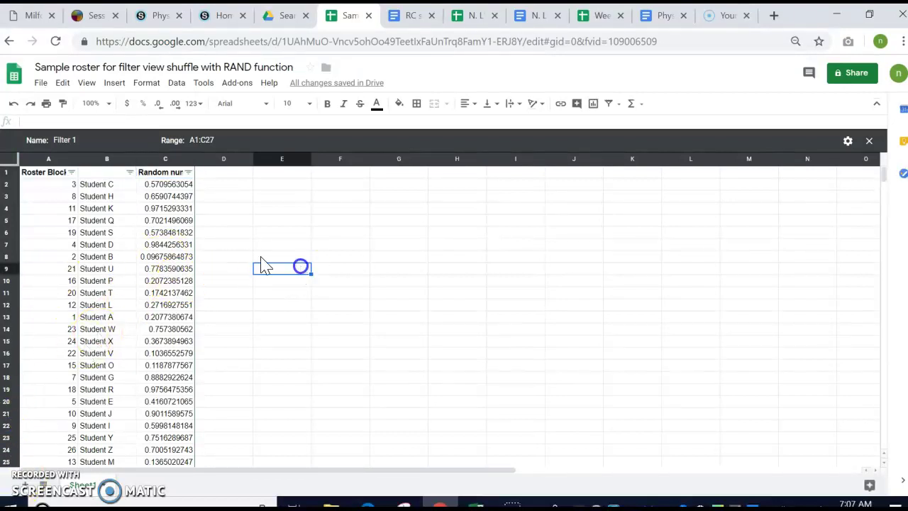
click(47, 175)
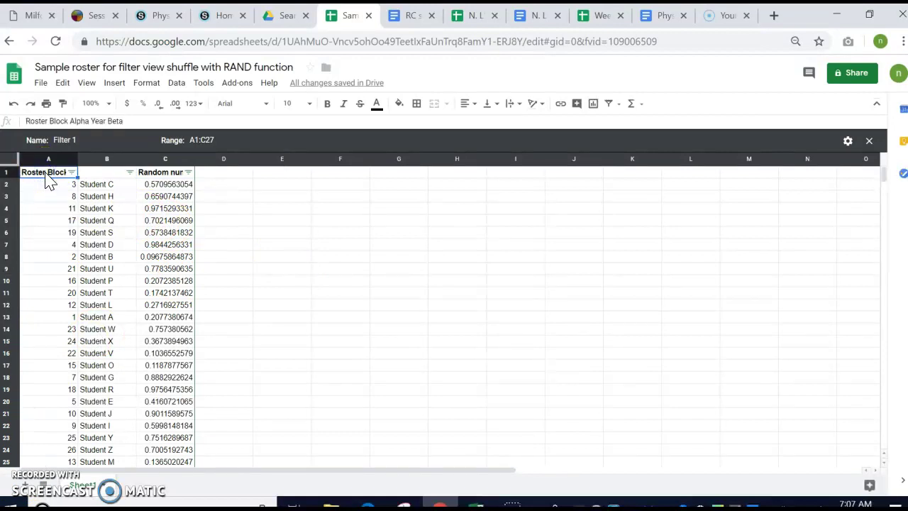
shift+click(172, 461)
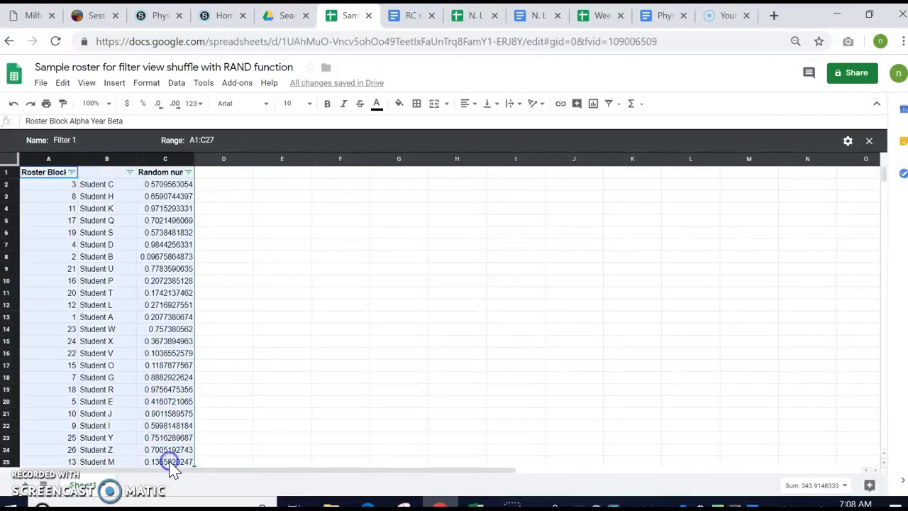
click(229, 306)
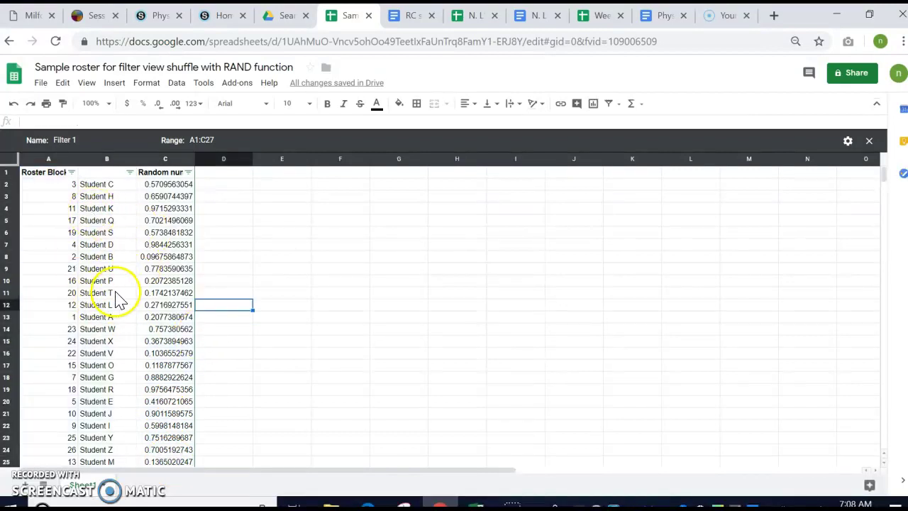
click(287, 237)
drag(169, 184, 163, 462)
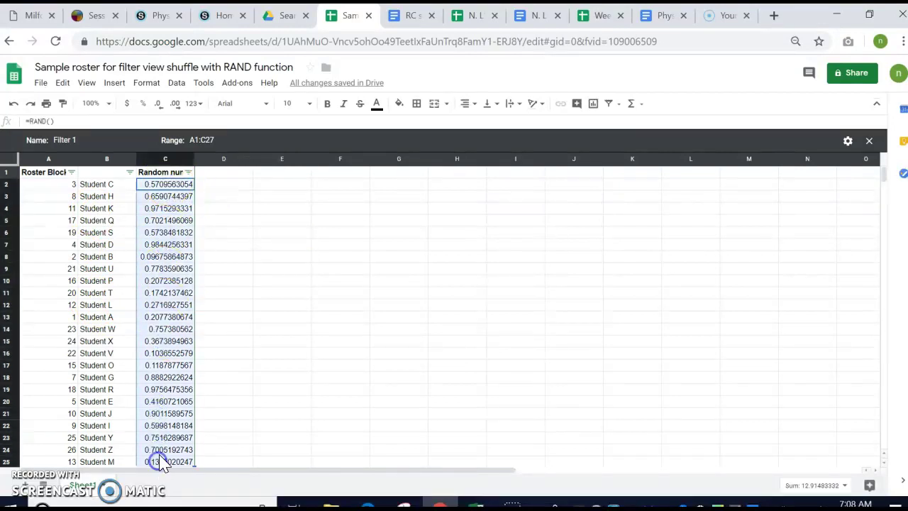
Clear the random numbers from C2:C25 and enter the formula =RAND() in cell C2.
key(Delete)
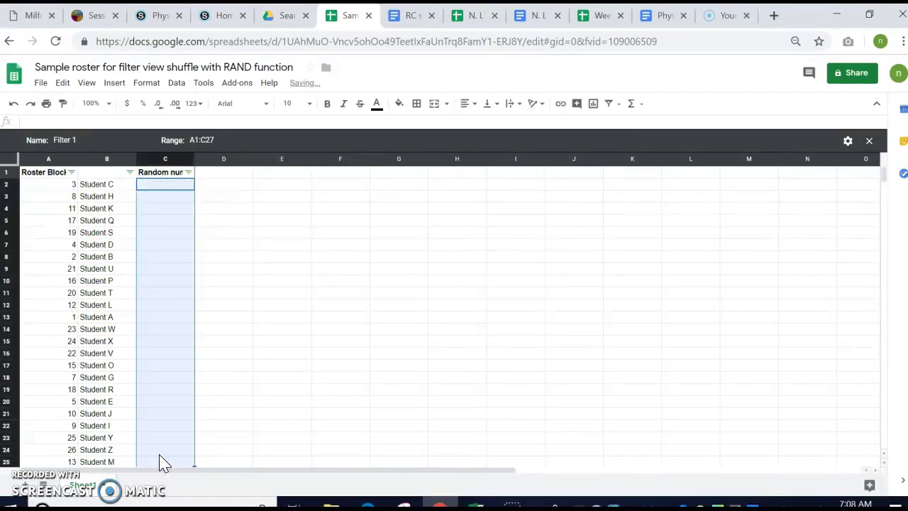
click(161, 186)
text(=R)
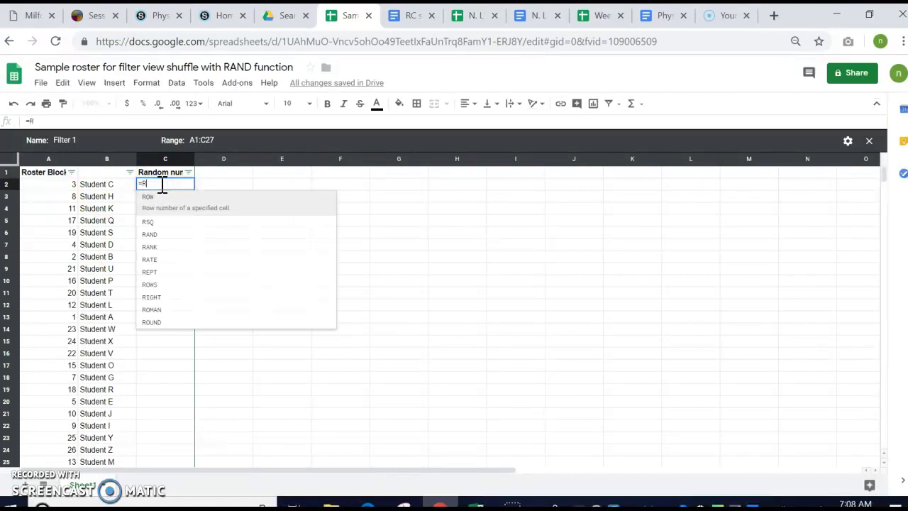
text(AND)
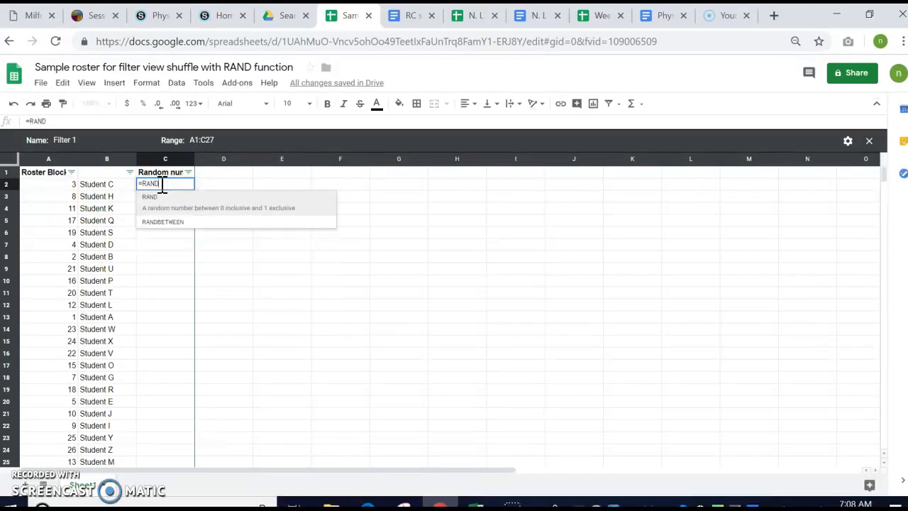
text(()
click(222, 198)
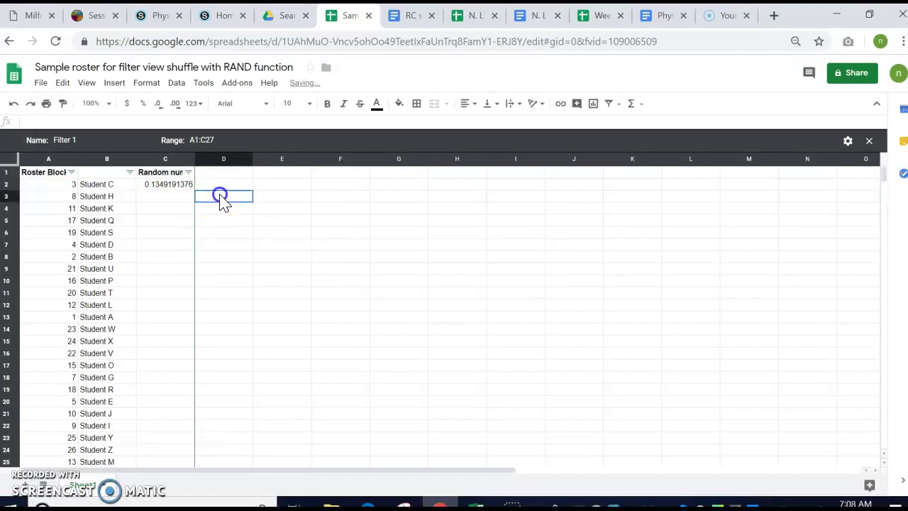
click(332, 279)
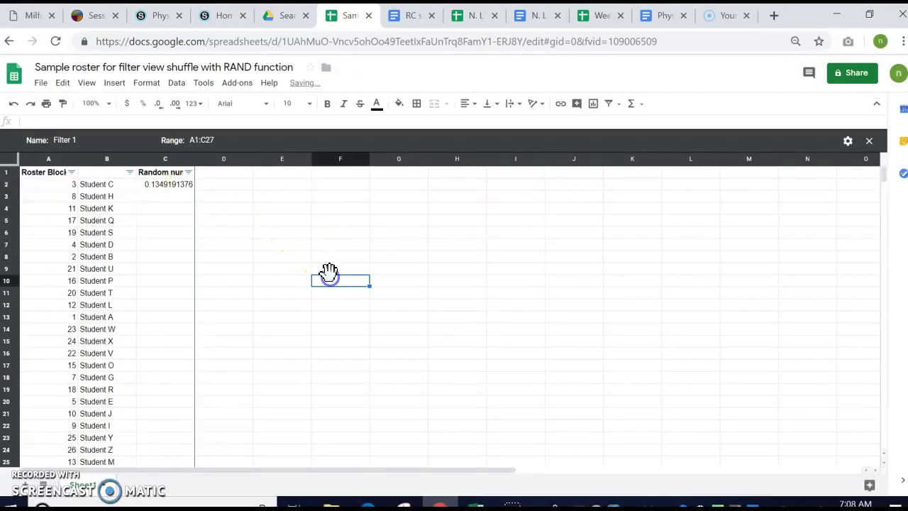
Create another filter view on the whole roster, range A1:C27, and view the sort and filter options of the random number column.
drag(55, 175, 162, 284)
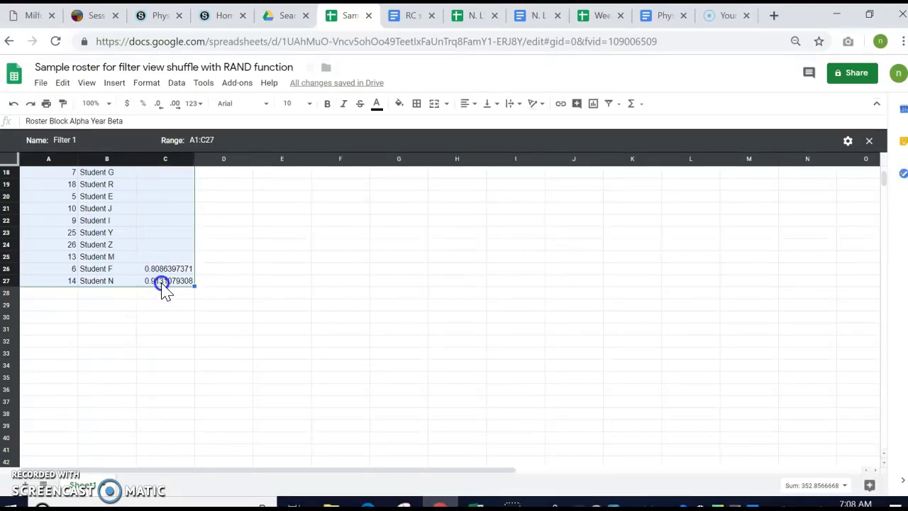
click(619, 103)
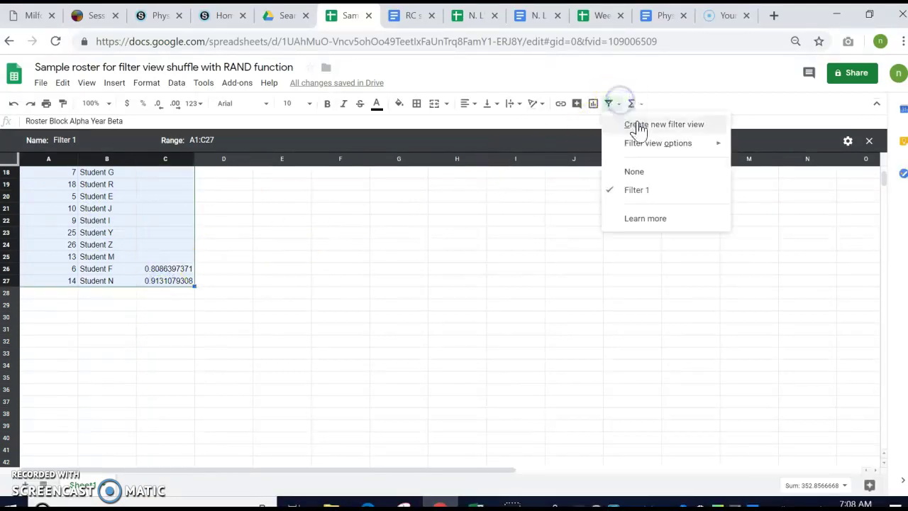
click(640, 124)
scroll(116, 334, up, 6)
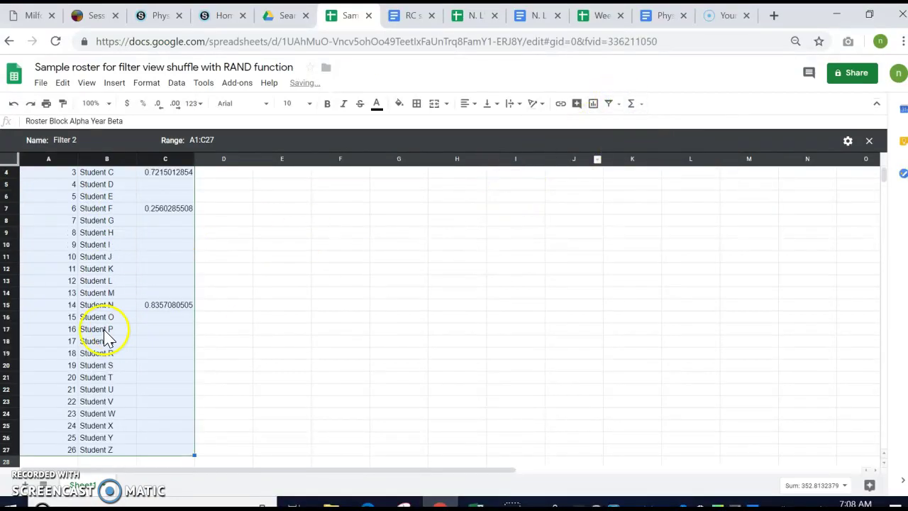
click(188, 172)
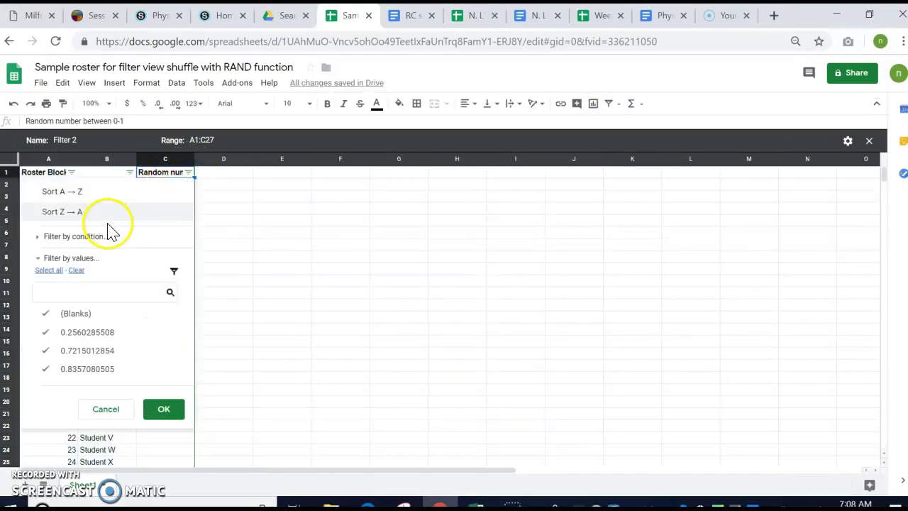
click(305, 270)
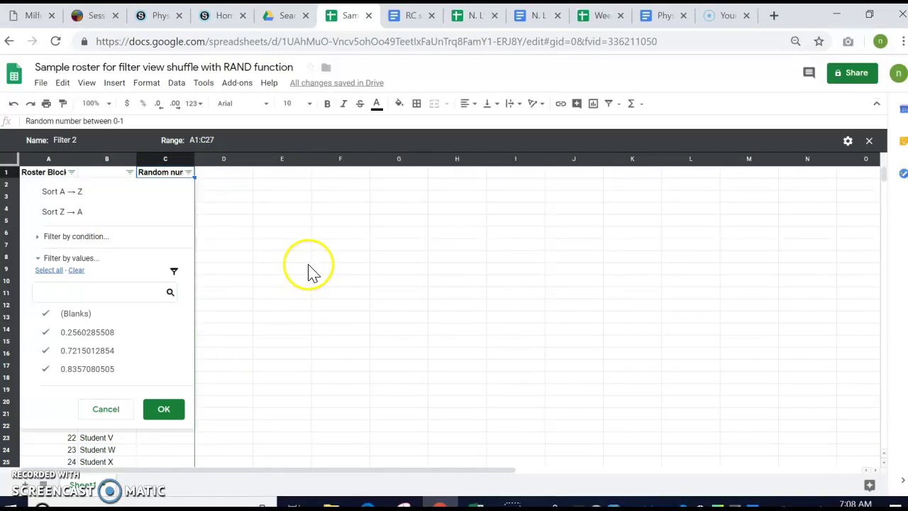